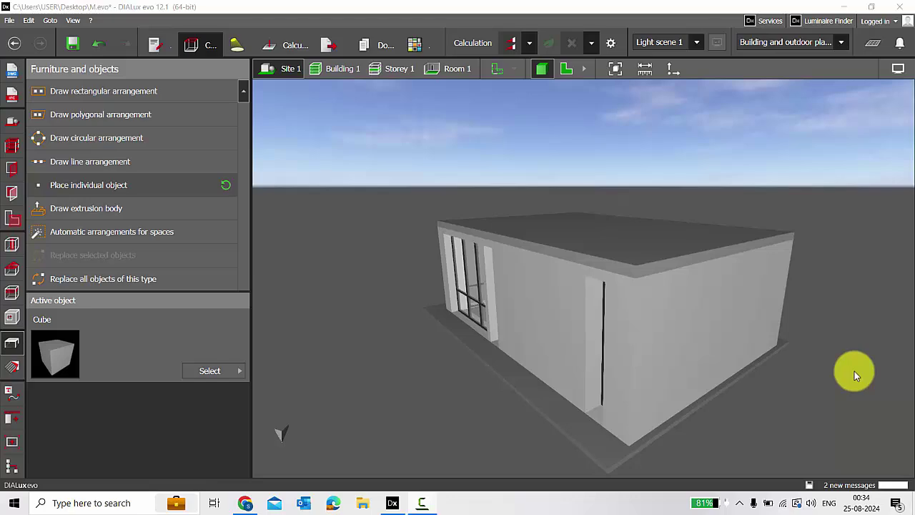
# - Show Storey 1 without its roof and zoom from a top view down to the bedroom's bed
pyautogui.click(401, 76)
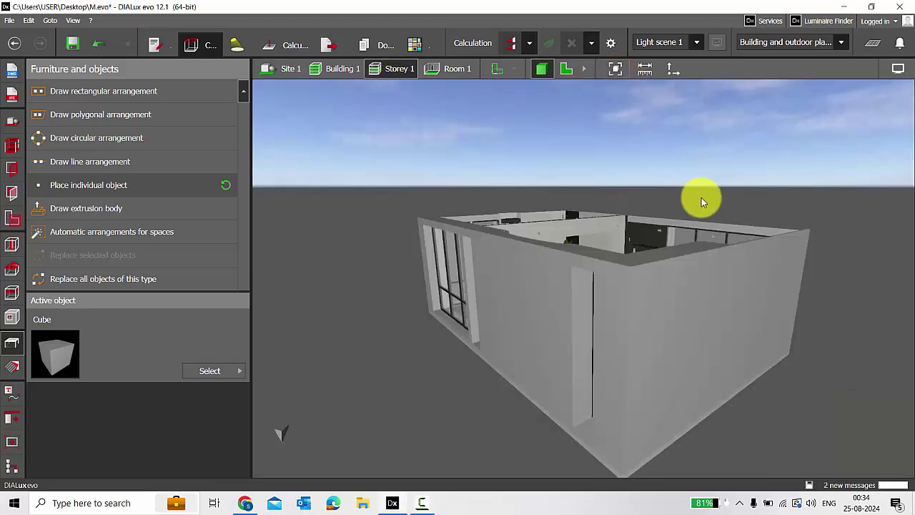
pyautogui.moveTo(701, 197)
pyautogui.mouseDown()
pyautogui.moveTo(694, 221)
pyautogui.moveTo(518, 301)
pyautogui.mouseUp()
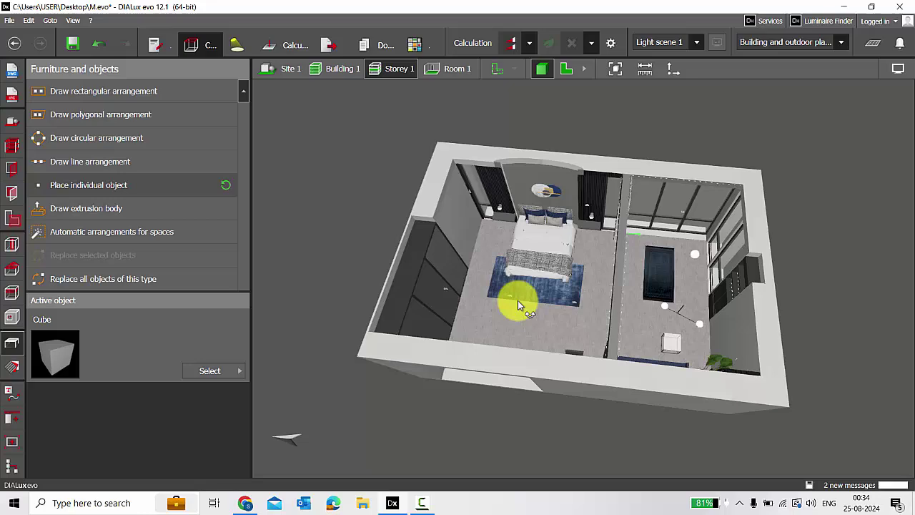
pyautogui.scroll(3, 580, 253)
pyautogui.scroll(2, 594, 252)
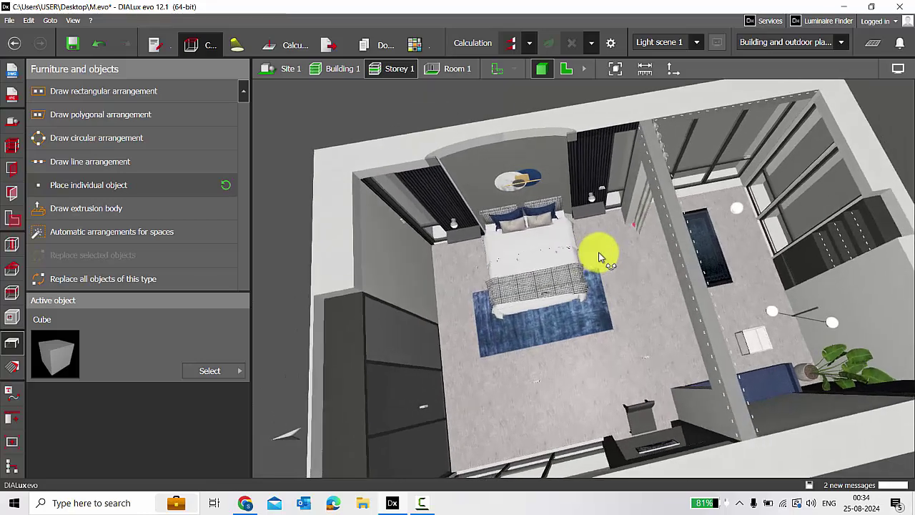
pyautogui.scroll(1, 600, 253)
pyautogui.scroll(2, 429, 231)
pyautogui.scroll(2, 431, 233)
pyautogui.scroll(2, 434, 235)
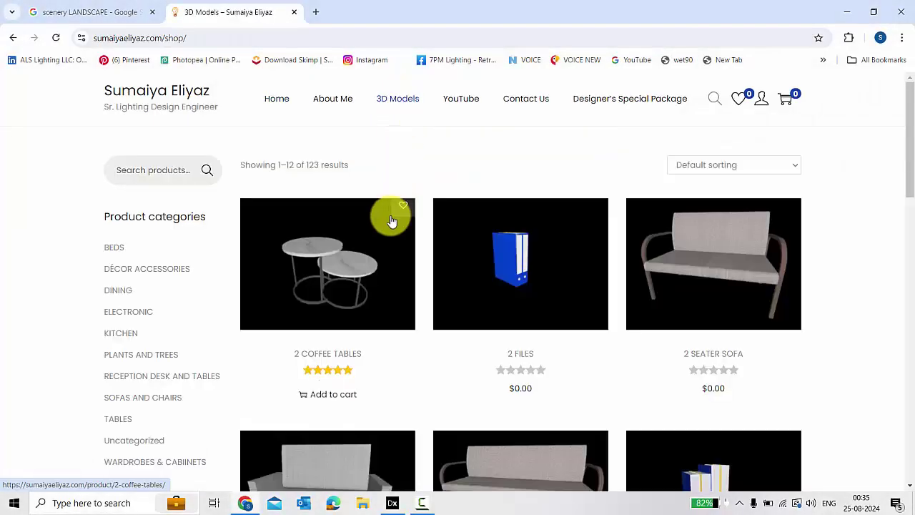
# - Open the PAINTING model from Décor Accessories and preview its enlarged image
pyautogui.click(146, 267)
pyautogui.scroll(-3, 448, 262)
pyautogui.scroll(-3, 501, 286)
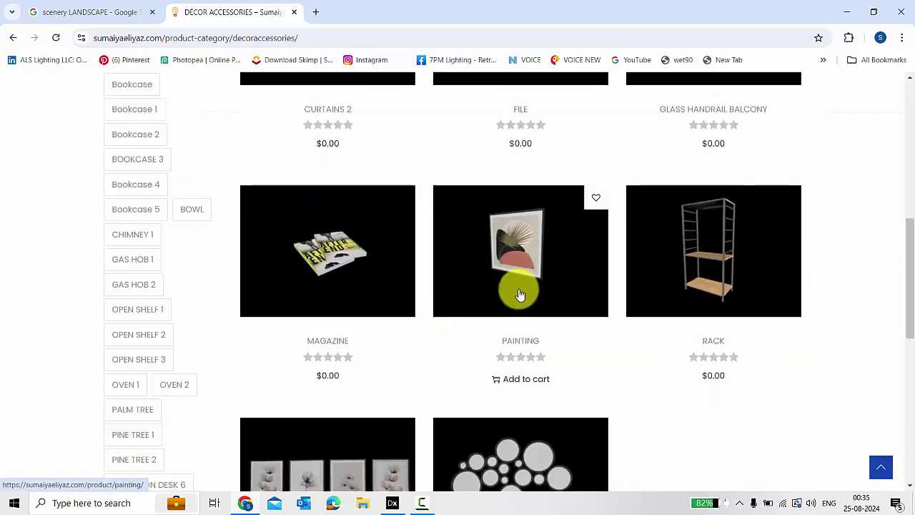
pyautogui.click(520, 289)
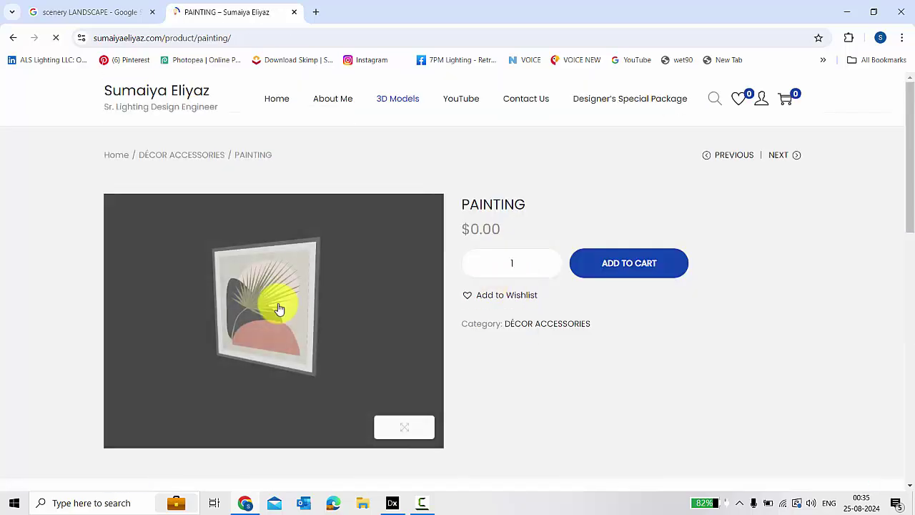
pyautogui.click(280, 304)
pyautogui.click(459, 319)
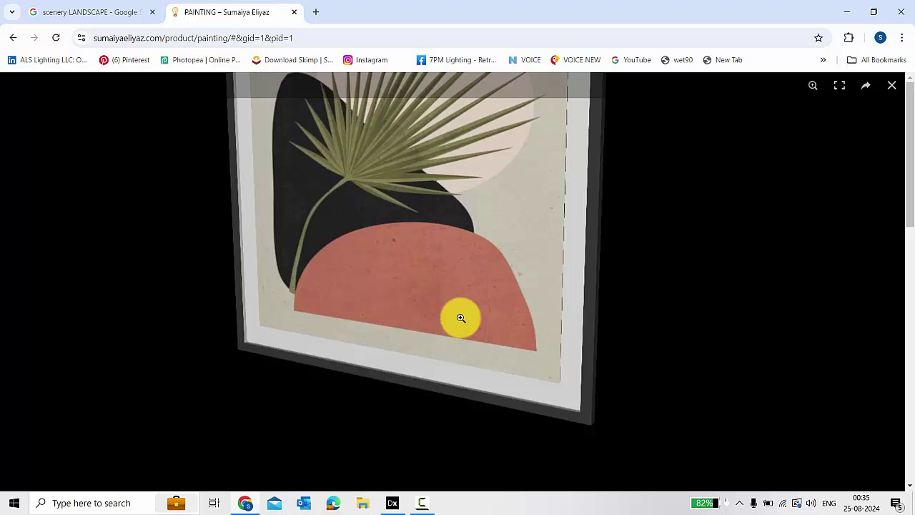
pyautogui.click(465, 292)
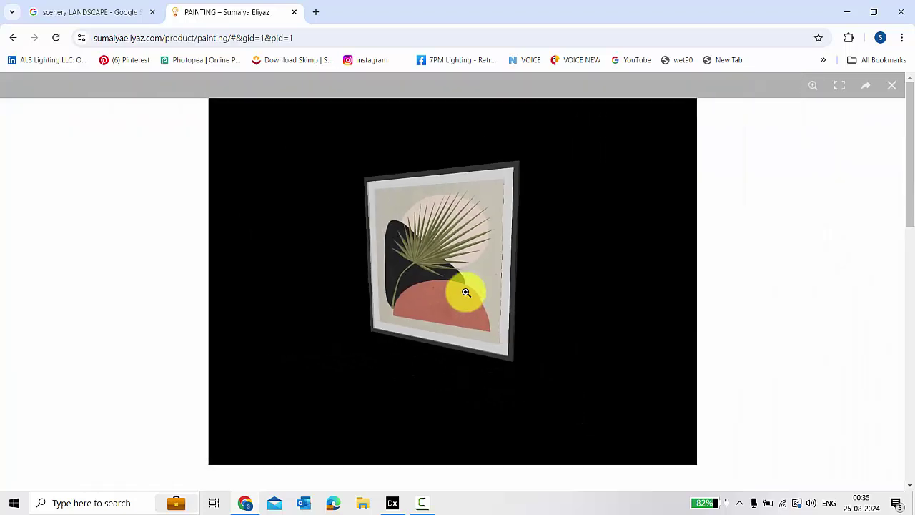
pyautogui.click(892, 85)
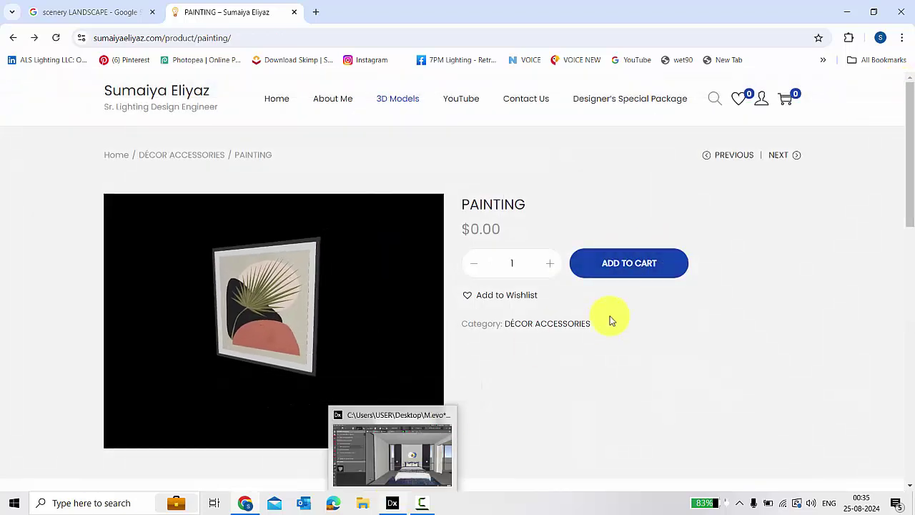
# - Pick the PAINTING object and place it on the wall beside the bed
pyautogui.click(393, 503)
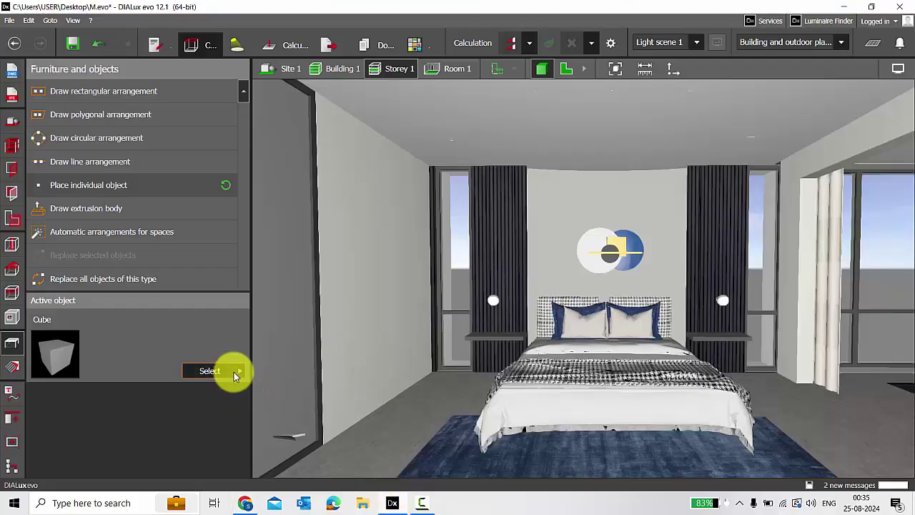
pyautogui.click(234, 376)
pyautogui.click(301, 278)
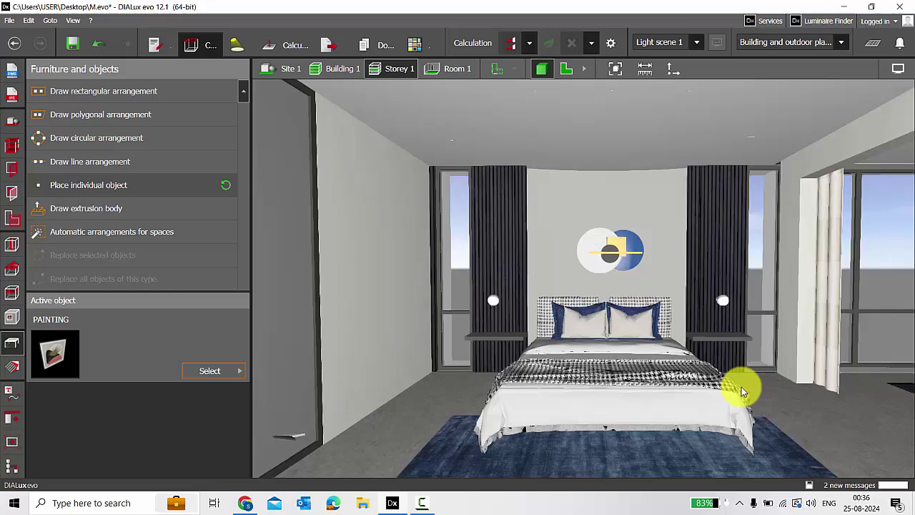
pyautogui.moveTo(742, 391)
pyautogui.mouseDown()
pyautogui.moveTo(562, 329)
pyautogui.moveTo(459, 327)
pyautogui.mouseUp()
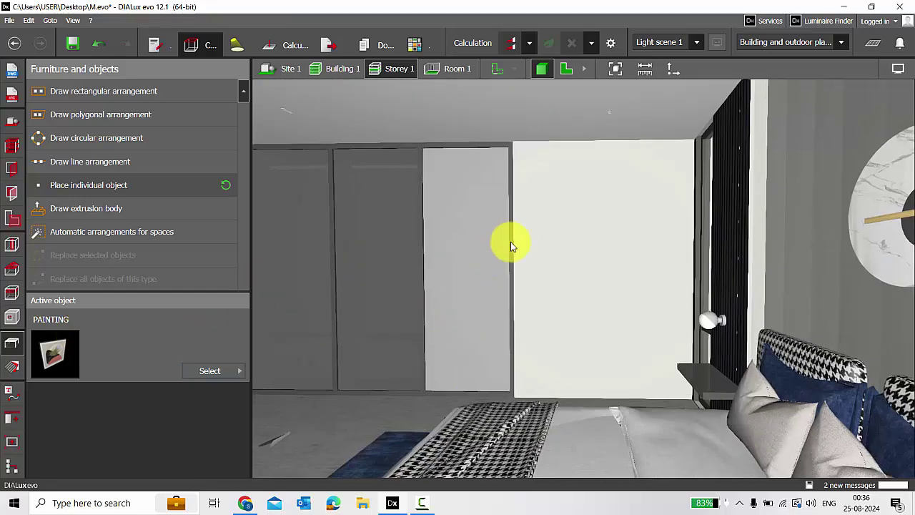
pyautogui.scroll(3, 644, 439)
pyautogui.click(644, 438)
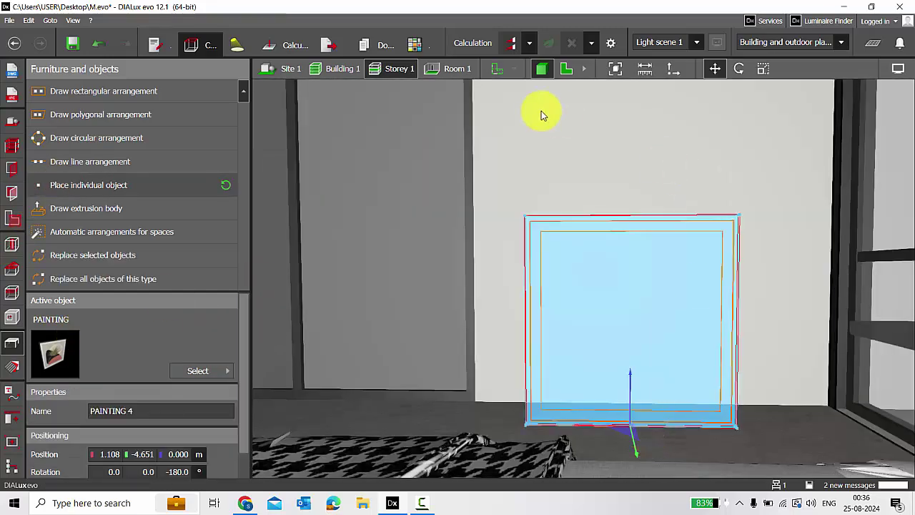
# - Check the painting's placement in the 2D plan, return to 3D and save the project
pyautogui.press('F6')
pyautogui.scroll(5, 552, 393)
pyautogui.scroll(3, 494, 288)
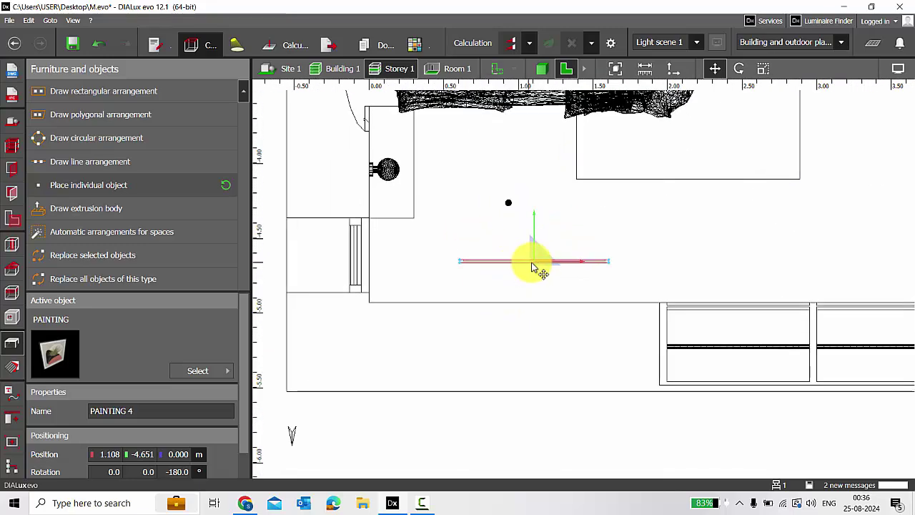
pyautogui.click(541, 69)
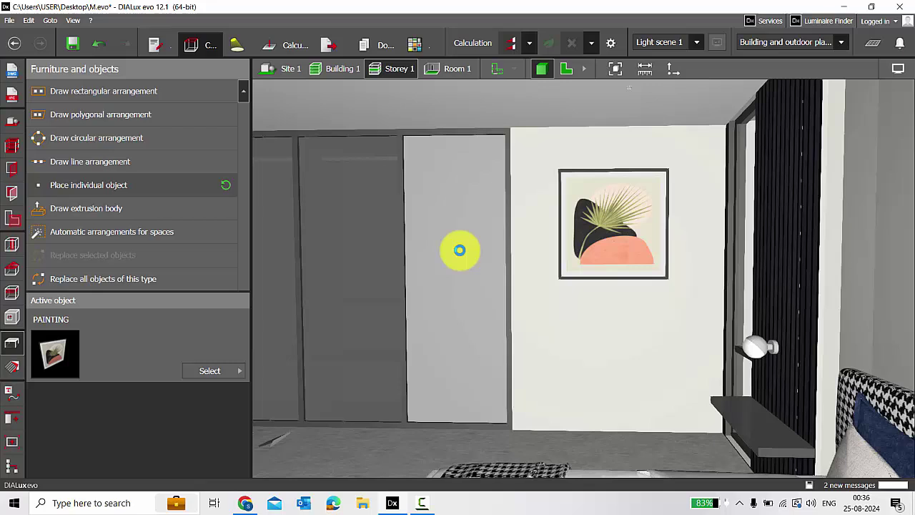
pyautogui.hotkey('ctrl', 's')
pyautogui.scroll(2, 578, 241)
pyautogui.scroll(1, 623, 254)
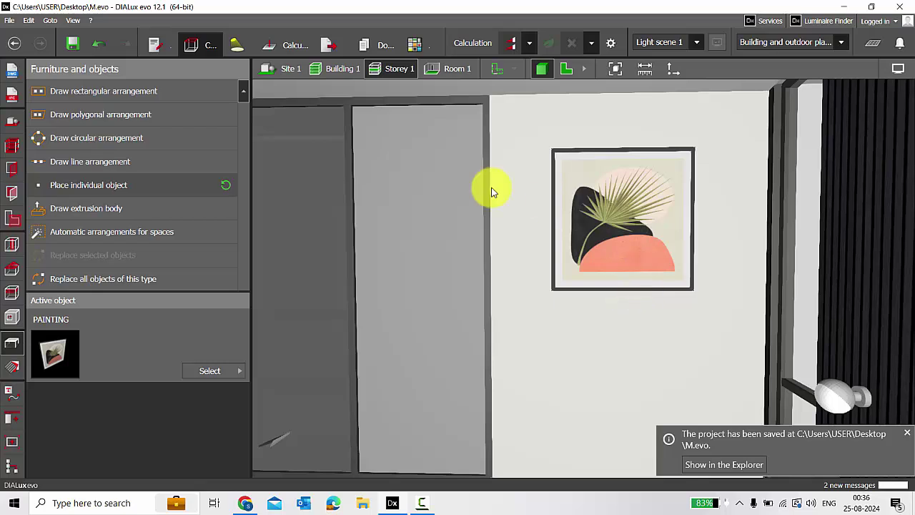
pyautogui.scroll(-1, 670, 283)
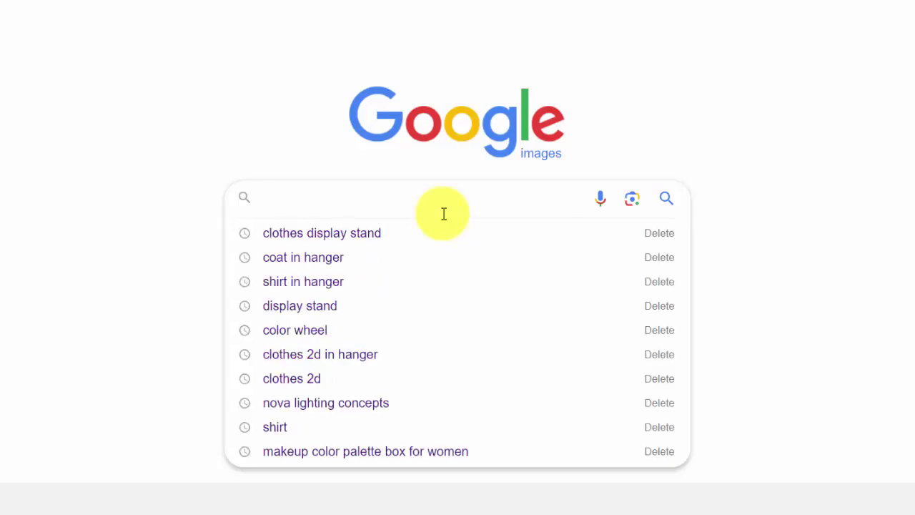
# - Search Google Images for square scenery and copy the lone-tree rice-field photo
pyautogui.write('S')
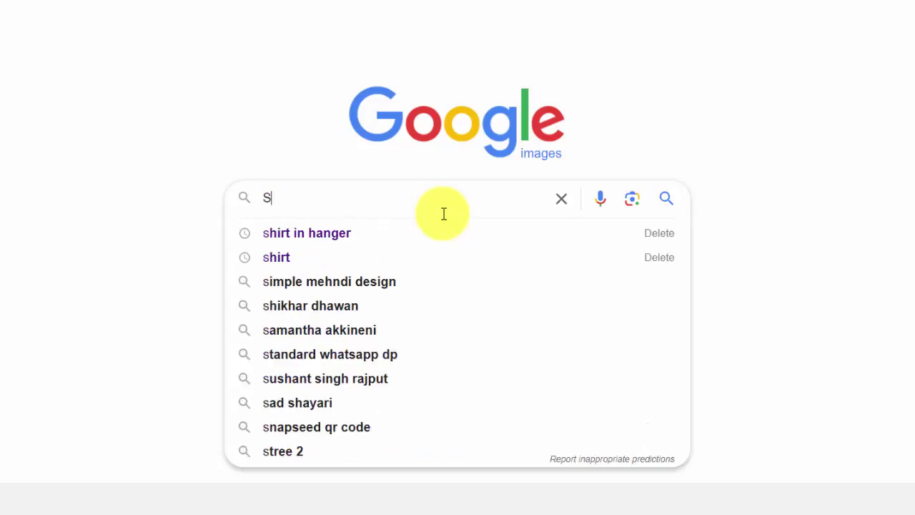
pyautogui.write('CNENERY+PORTRAIT')
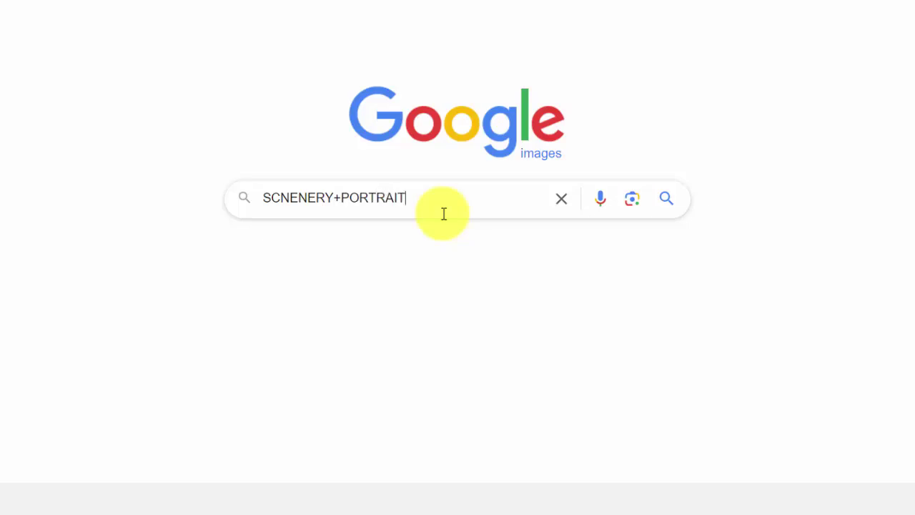
pyautogui.write('+SQUARE')
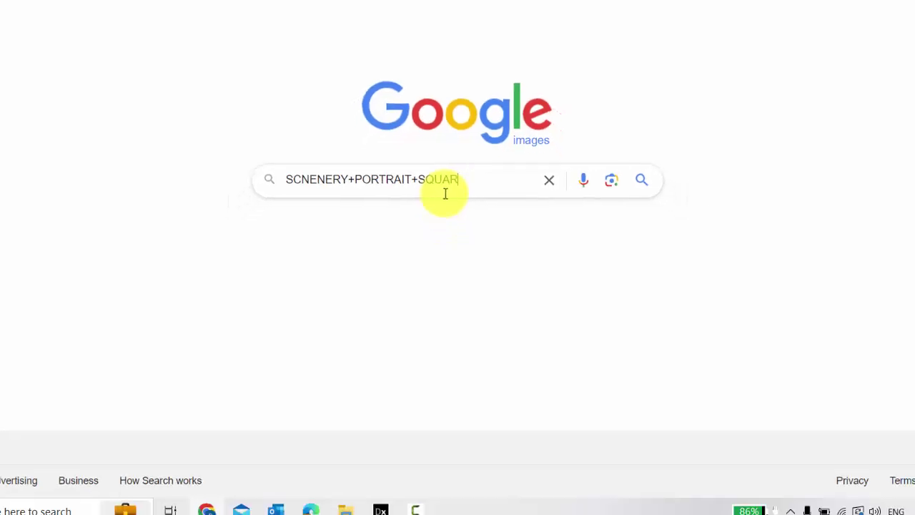
pyautogui.press('Return')
pyautogui.click(678, 153)
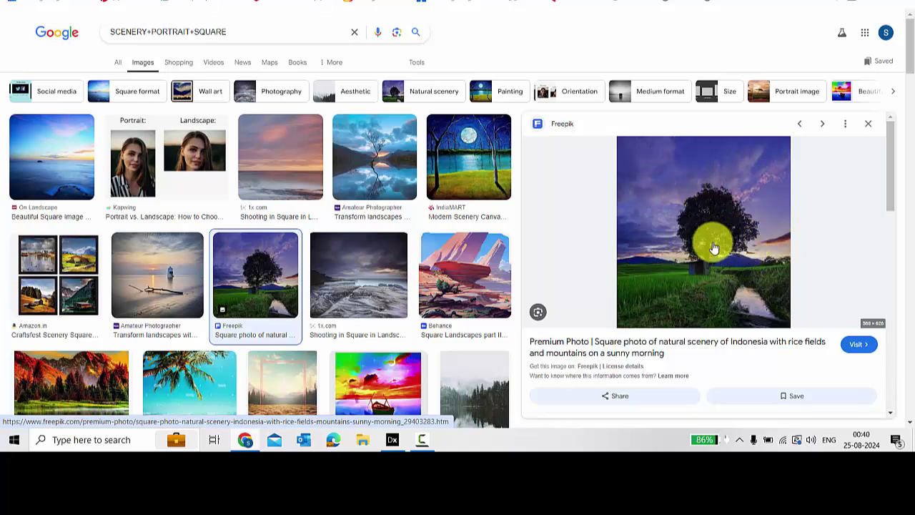
pyautogui.rightClick(646, 170)
pyautogui.click(718, 356)
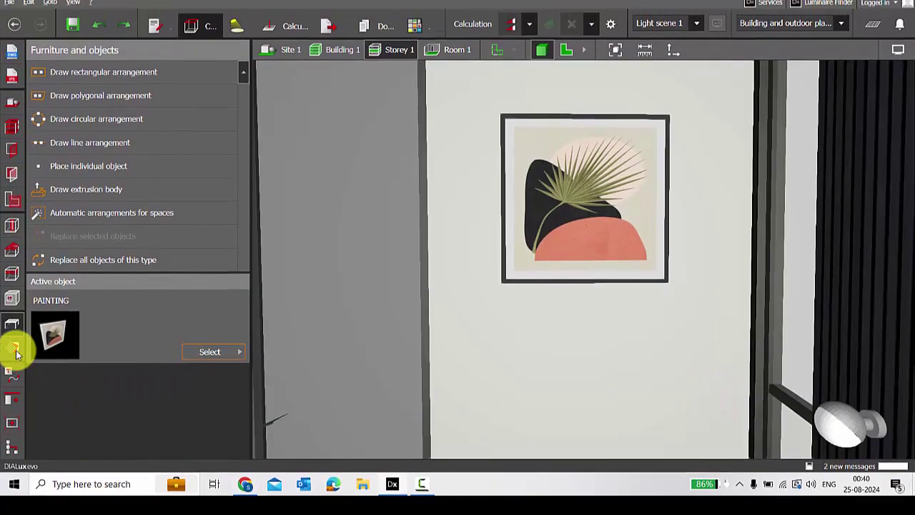
# - Create a texture material from the clipboard tree photo and apply it to the painting
pyautogui.click(11, 366)
pyautogui.click(113, 185)
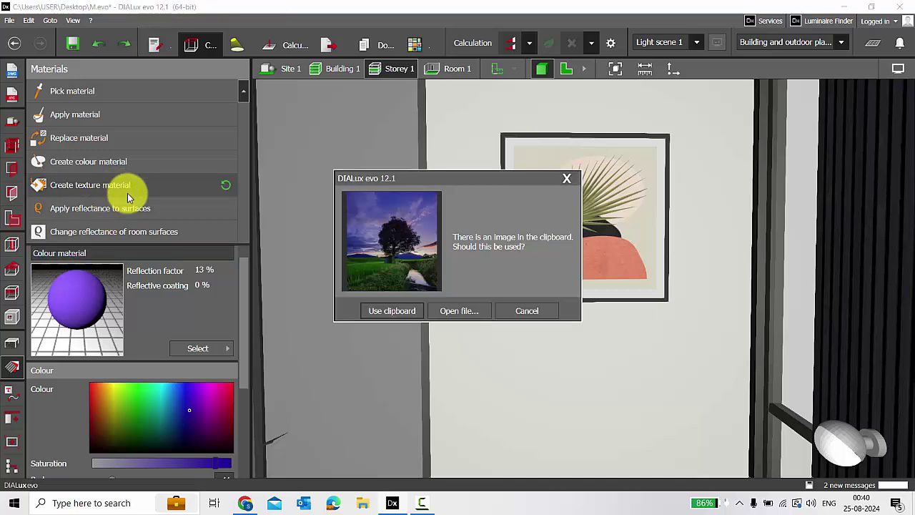
pyautogui.click(397, 315)
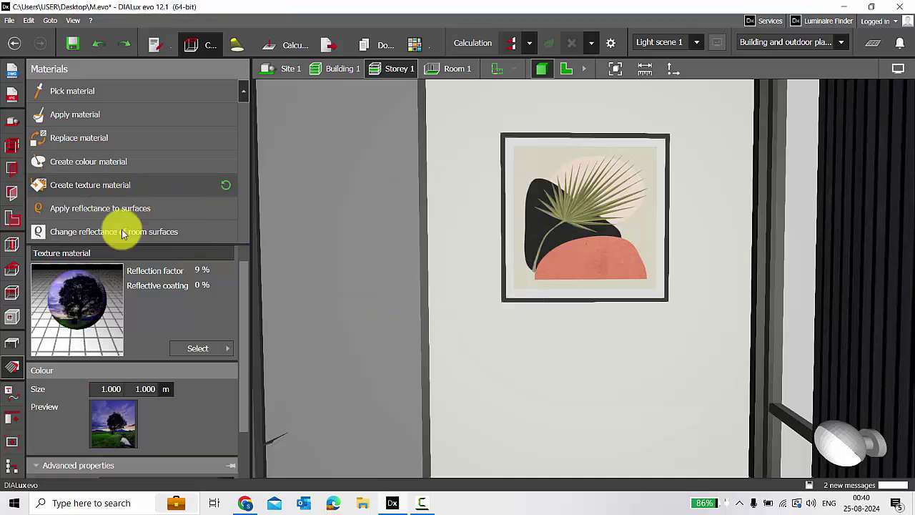
pyautogui.click(64, 113)
pyautogui.click(593, 193)
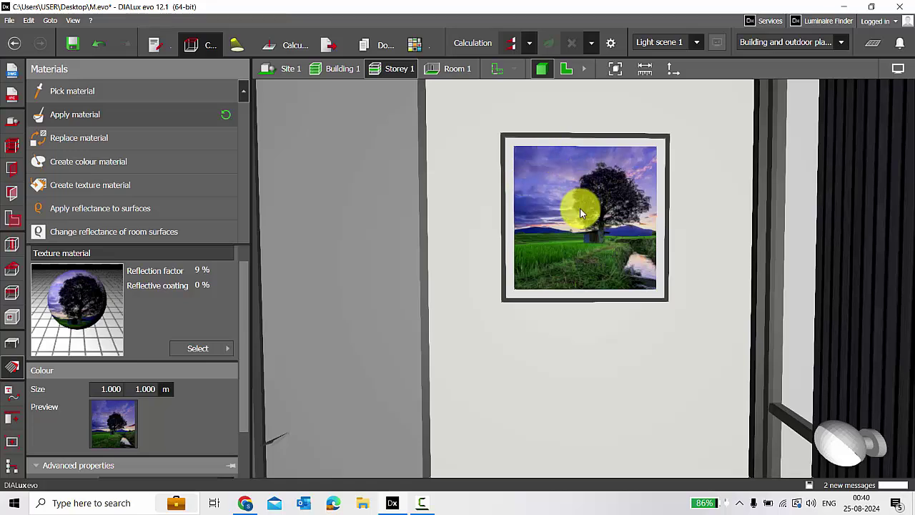
pyautogui.scroll(-1, 580, 208)
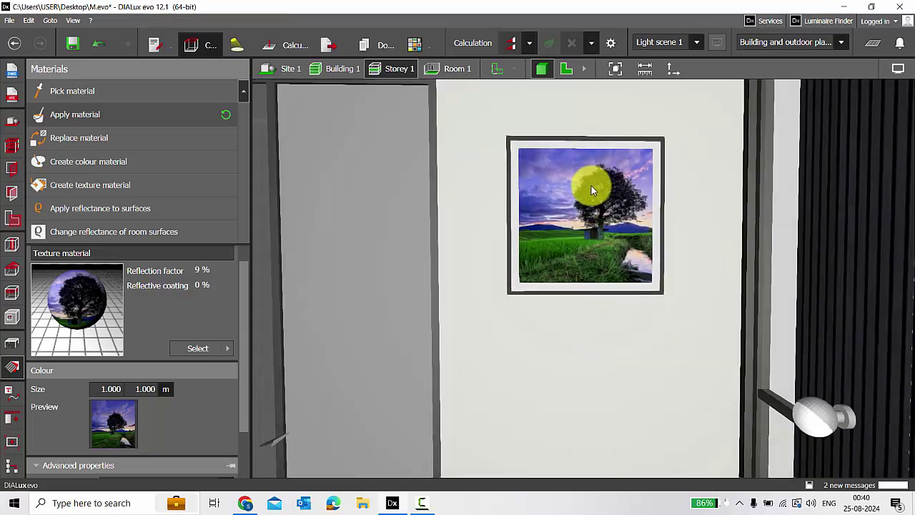
pyautogui.click(544, 193)
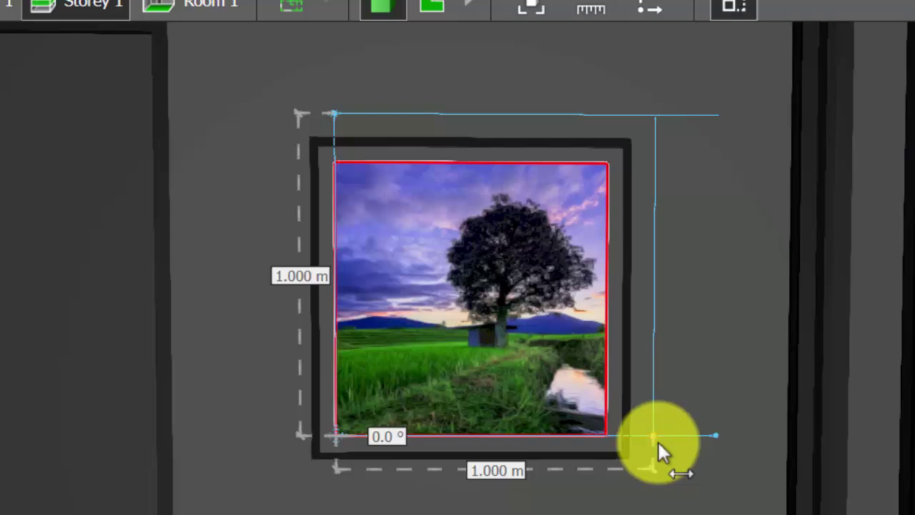
# - Shrink the tree texture to 0.850 m by 0.850 m so it fits the canvas
pyautogui.scroll(2, 634, 381)
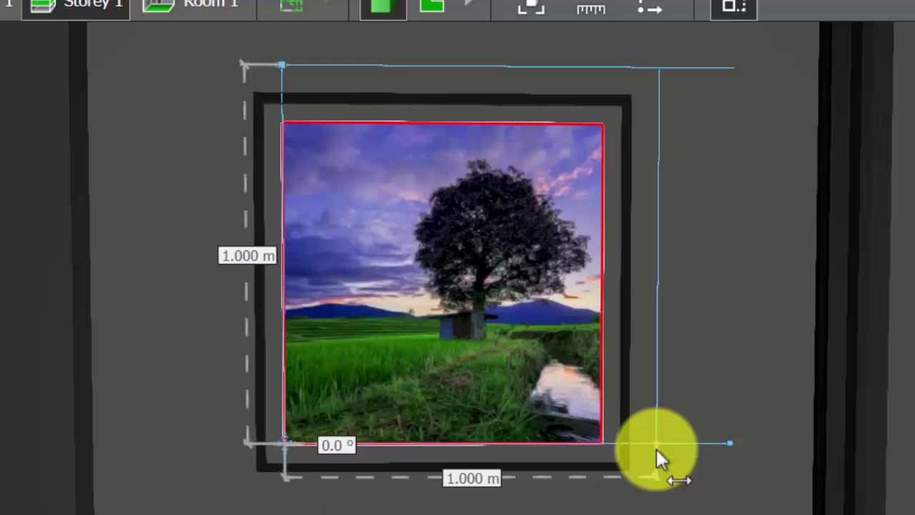
pyautogui.moveTo(657, 450)
pyautogui.mouseDown()
pyautogui.moveTo(604, 450)
pyautogui.moveTo(604, 307)
pyautogui.mouseUp()
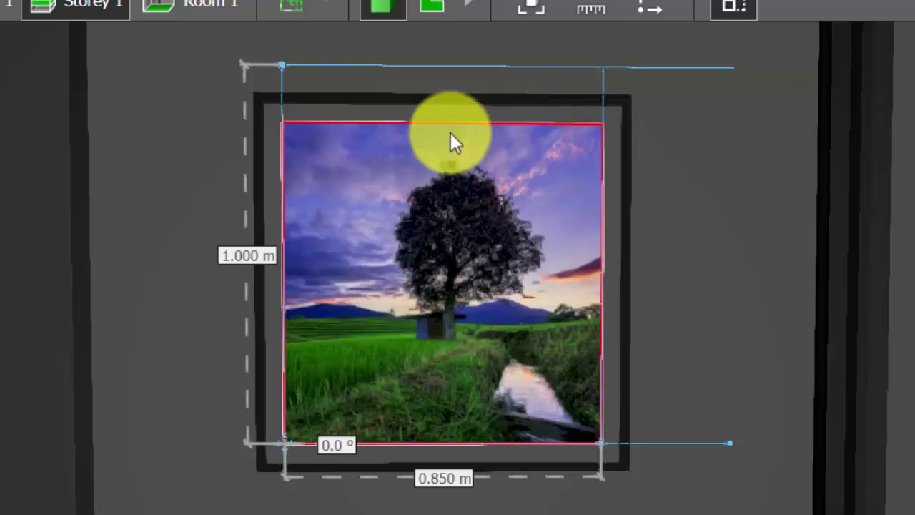
pyautogui.moveTo(284, 65); pyautogui.dragTo(285, 117)
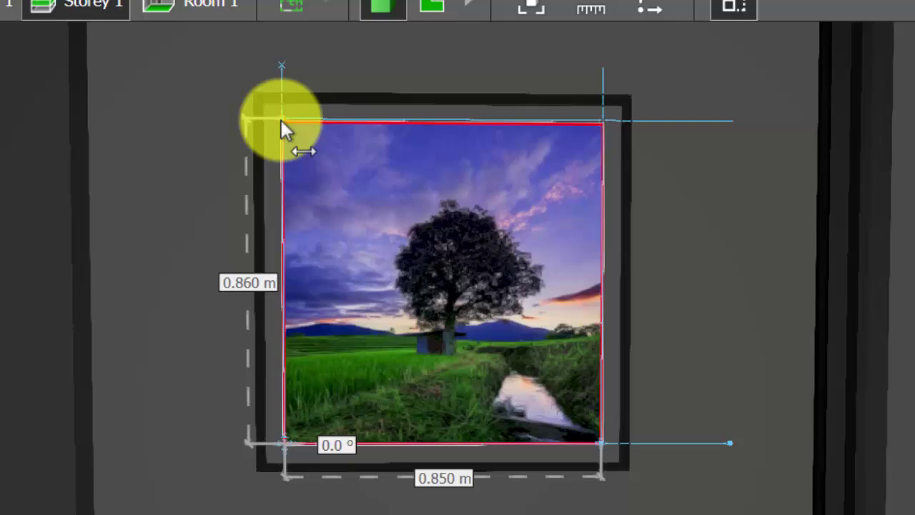
pyautogui.moveTo(284, 119); pyautogui.dragTo(281, 121)
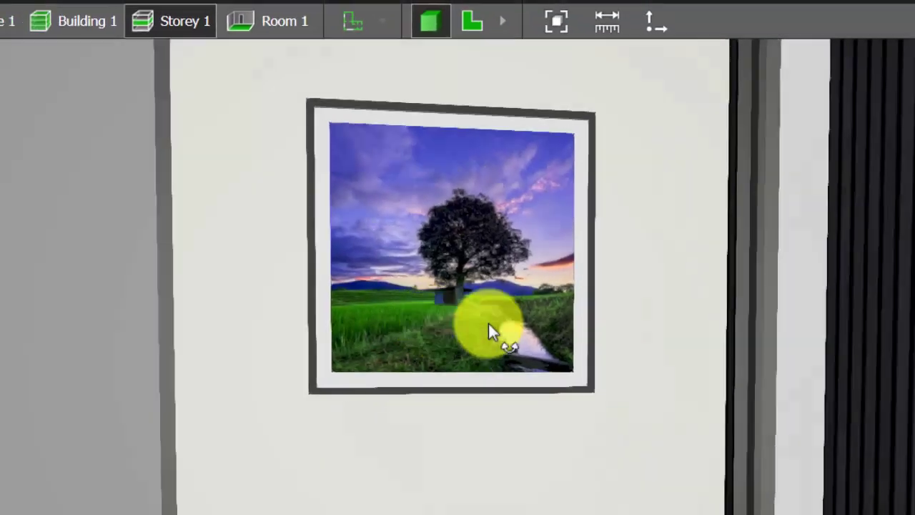
pyautogui.moveTo(489, 323)
pyautogui.mouseDown(button='right')
pyautogui.moveTo(592, 174)
pyautogui.moveTo(592, 287)
pyautogui.moveTo(650, 296)
pyautogui.moveTo(462, 179)
pyautogui.moveTo(583, 226)
pyautogui.moveTo(478, 195)
pyautogui.moveTo(572, 230)
pyautogui.moveTo(577, 253)
pyautogui.mouseUp(button='right')
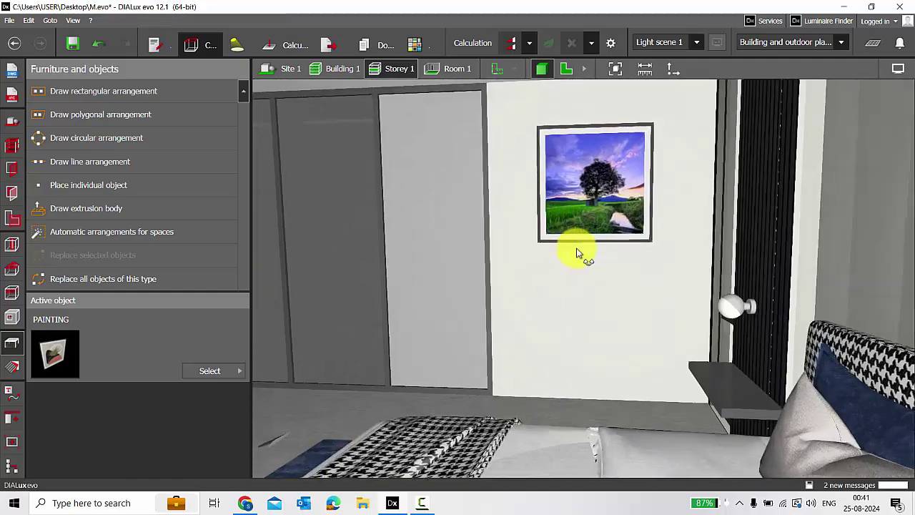
# - Duplicate the tree painting and place the copy just below the original
pyautogui.click(565, 198)
pyautogui.click(587, 257)
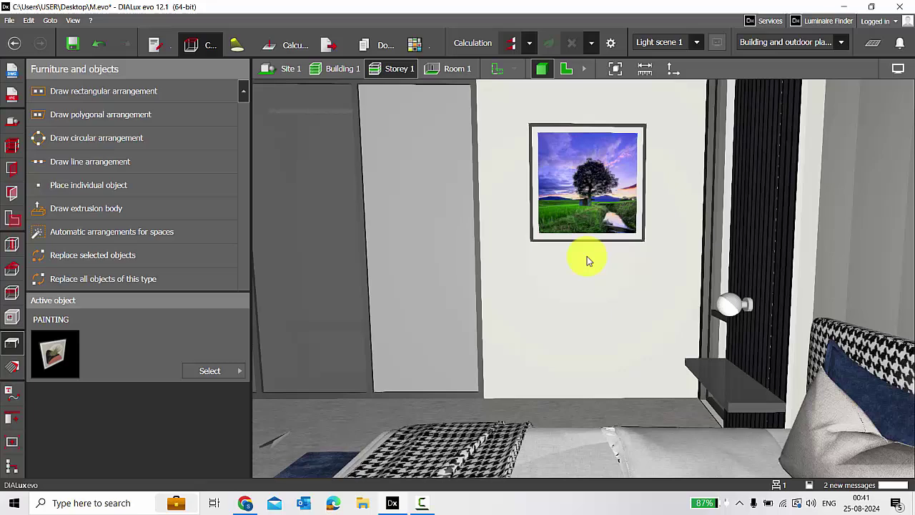
pyautogui.click(594, 203)
pyautogui.hotkey('ctrl', 'c')
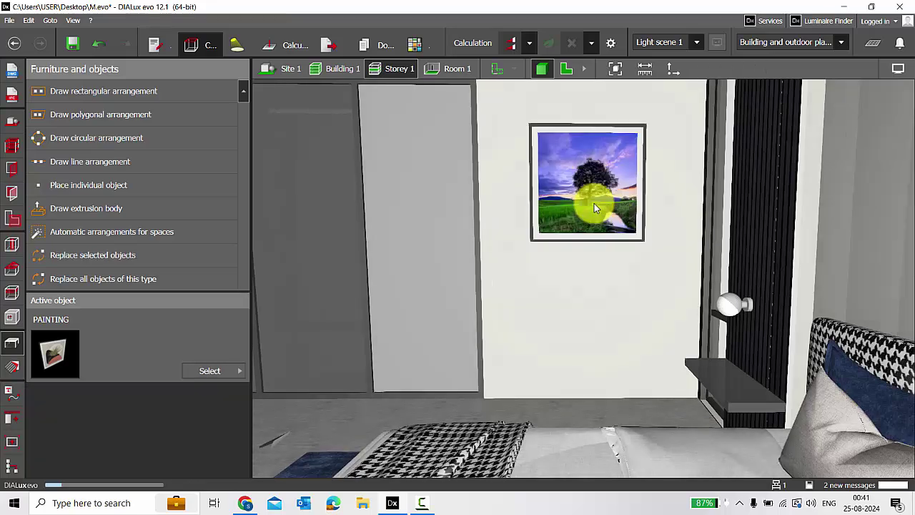
pyautogui.hotkey('ctrl', 'v')
pyautogui.moveTo(592, 180); pyautogui.dragTo(590, 330)
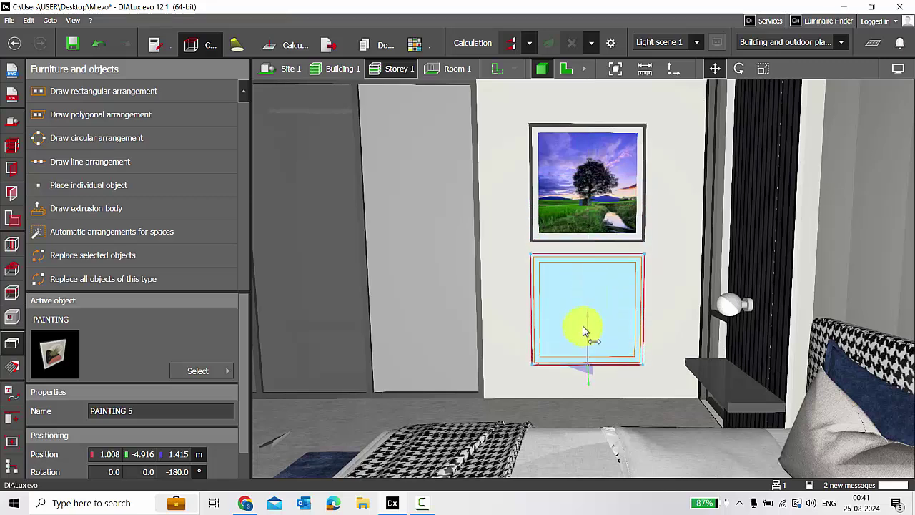
# - Set the copied painting's width to 1.500 m
pyautogui.scroll(-1, 123, 449)
pyautogui.click(111, 462)
pyautogui.write('1.5')
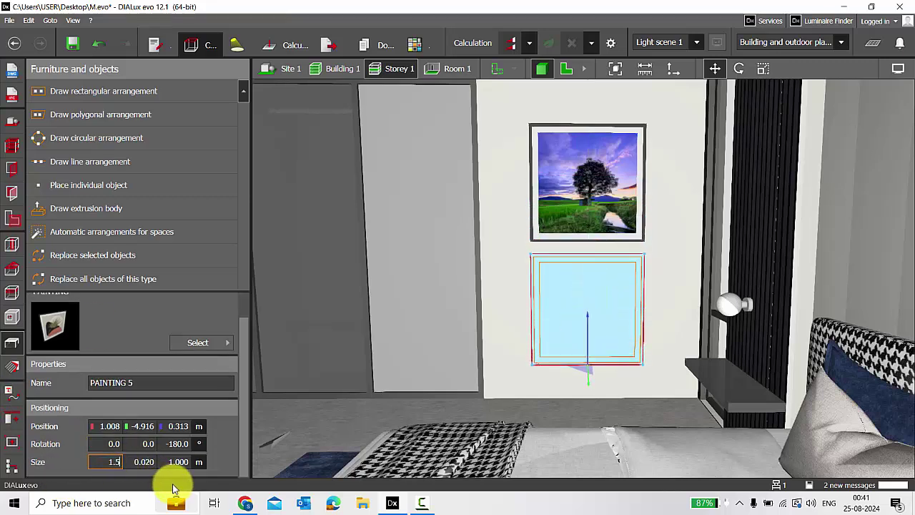
pyautogui.press('Return')
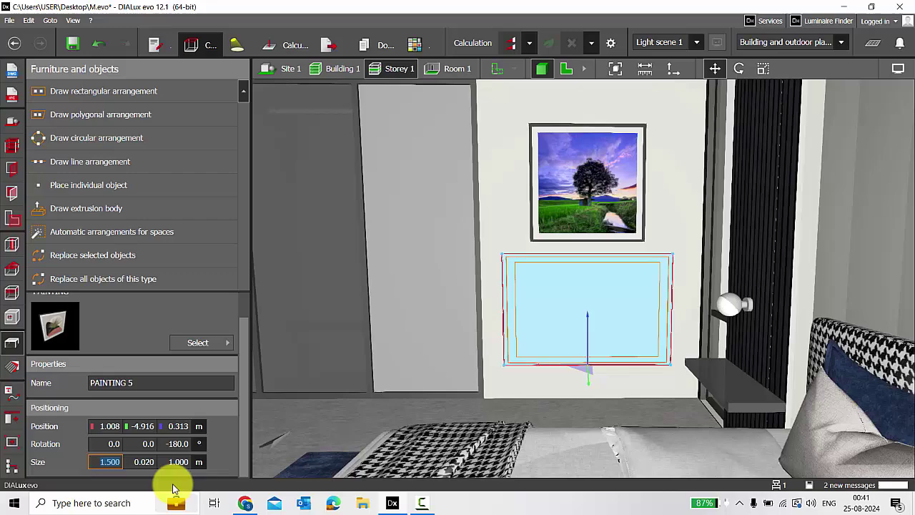
pyautogui.click(368, 372)
# - Orbit and zoom to face the wall with the widened lower painting centred
pyautogui.scroll(2, 429, 366)
pyautogui.scroll(2, 633, 324)
pyautogui.scroll(2, 548, 319)
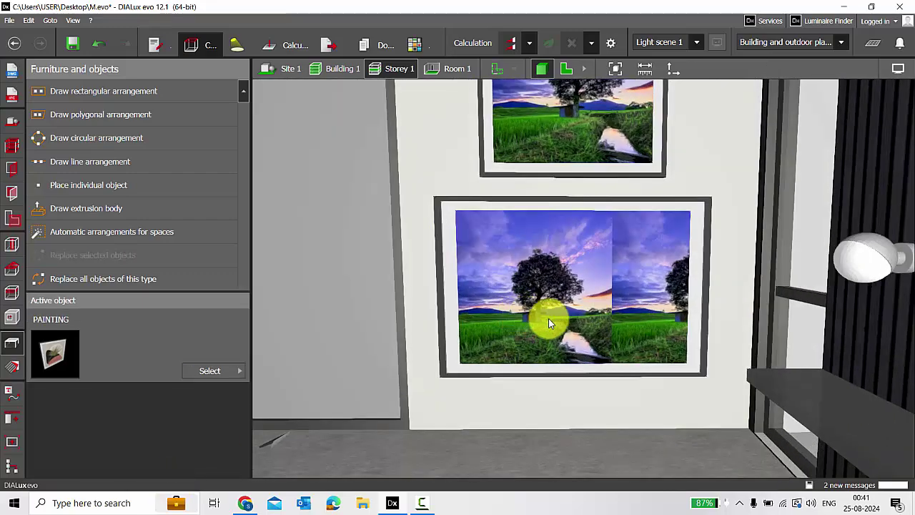
pyautogui.scroll(-3, 505, 246)
pyautogui.scroll(1, 565, 296)
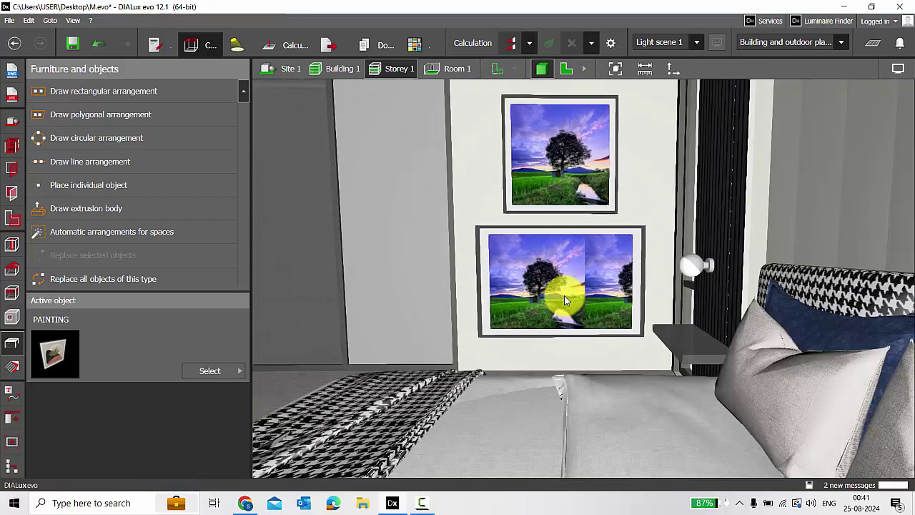
pyautogui.moveTo(564, 295)
pyautogui.mouseDown()
pyautogui.moveTo(601, 302)
pyautogui.moveTo(452, 279)
pyautogui.mouseUp()
pyautogui.moveTo(663, 316)
pyautogui.mouseDown()
pyautogui.moveTo(500, 286)
pyautogui.moveTo(528, 317)
pyautogui.mouseUp()
pyautogui.scroll(2, 619, 281)
pyautogui.scroll(2, 610, 312)
pyautogui.moveTo(610, 307); pyautogui.dragTo(557, 286)
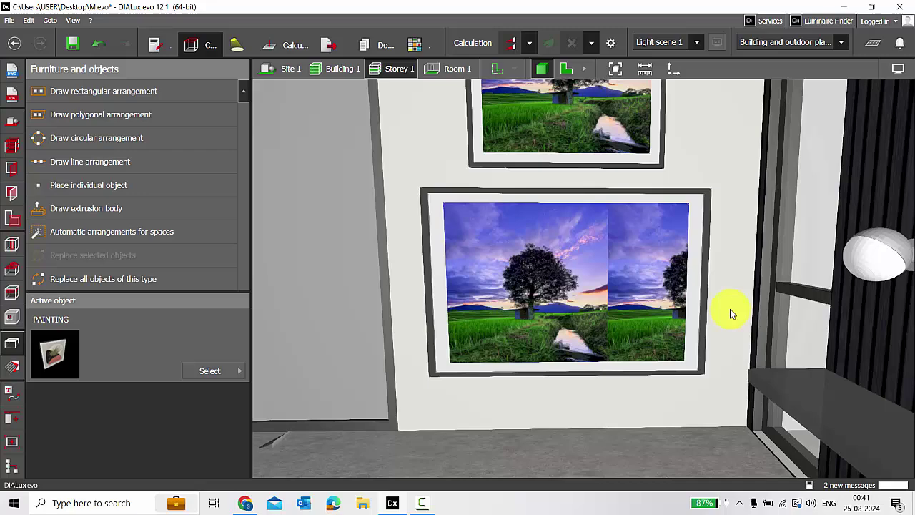
# - Stretch the lower painting's tree texture to 1.280 m wide
pyautogui.click(12, 367)
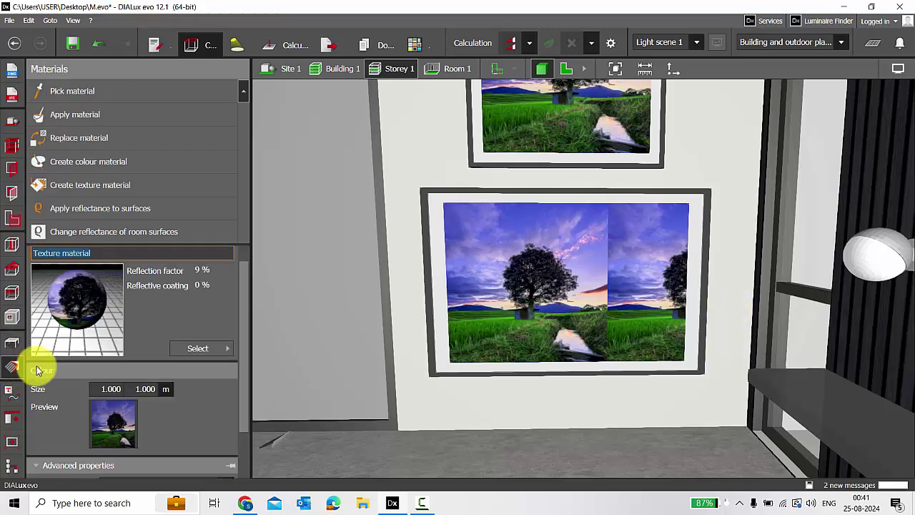
pyautogui.click(524, 301)
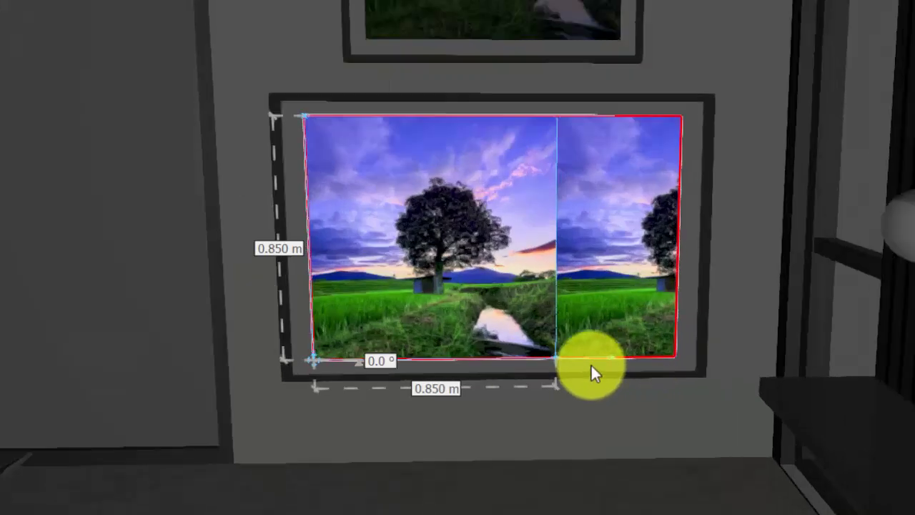
pyautogui.moveTo(558, 356); pyautogui.dragTo(679, 361)
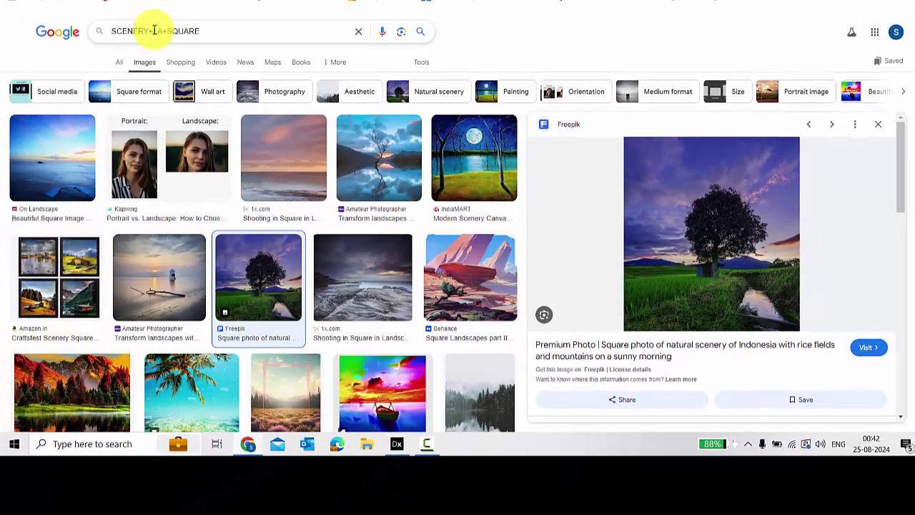
# - Search Google Images for landscape scenery and copy the mountain-lake reflection photo
pyautogui.write('NDSCAPE')
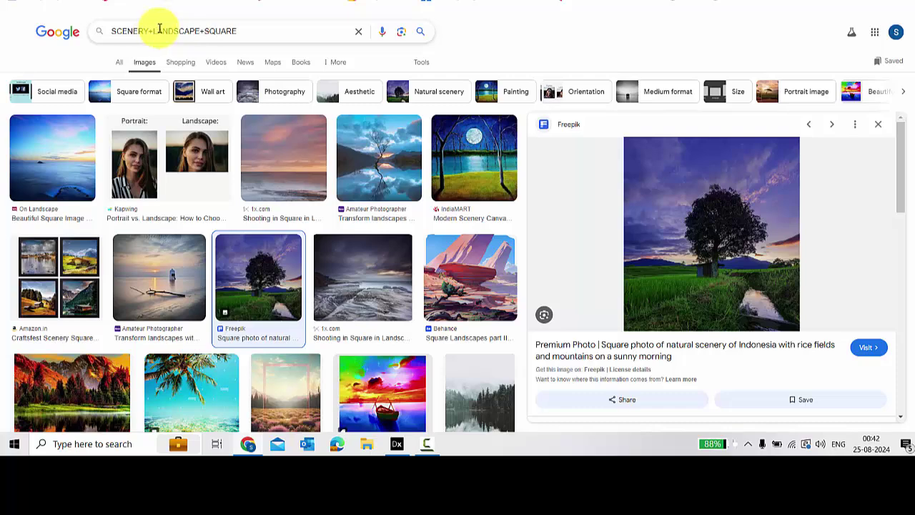
pyautogui.moveTo(201, 31); pyautogui.dragTo(244, 32)
pyautogui.press('BackSpace')
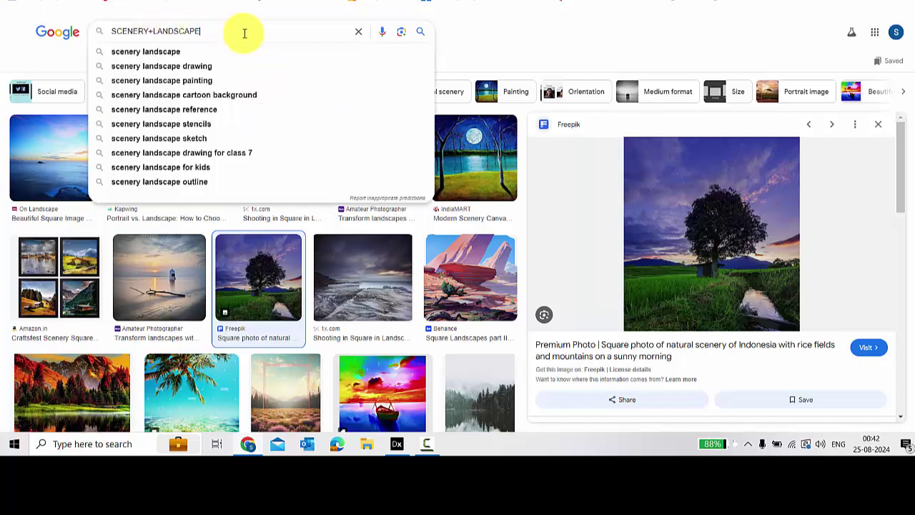
pyautogui.press('Return')
pyautogui.scroll(-5, 327, 172)
pyautogui.click(327, 172)
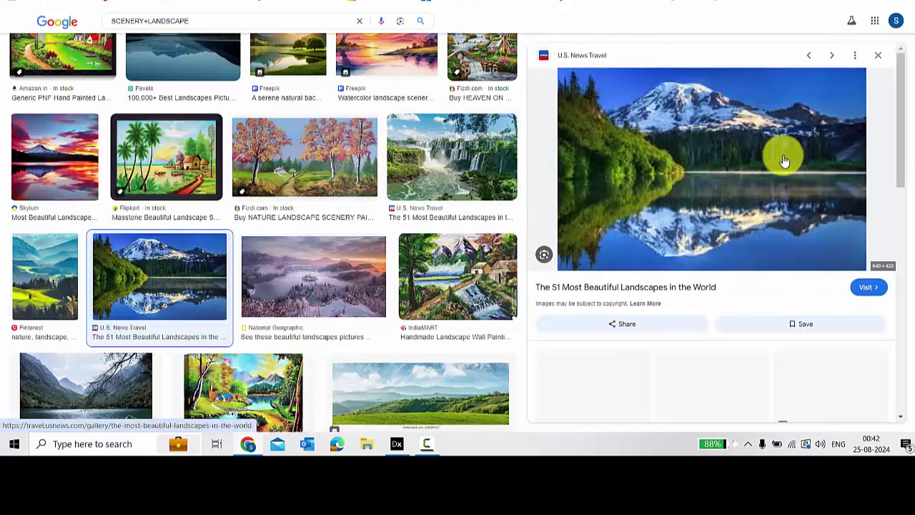
pyautogui.rightClick(657, 146)
pyautogui.click(725, 308)
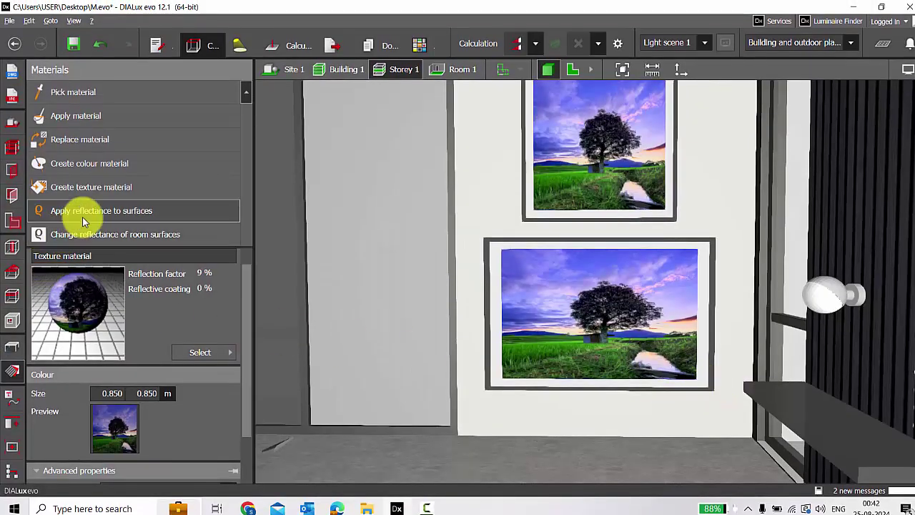
# - Create a clipboard texture from the mountain-lake image and apply it to the lower painting
pyautogui.click(114, 186)
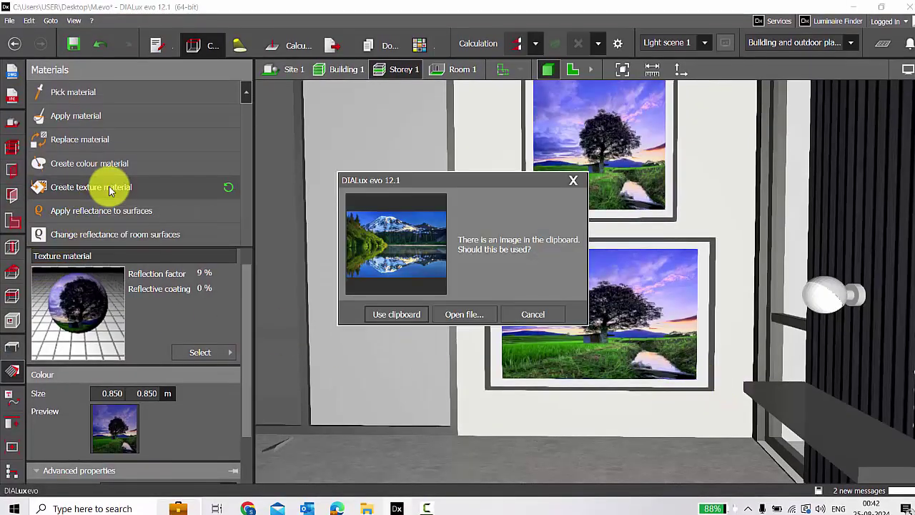
pyautogui.click(415, 316)
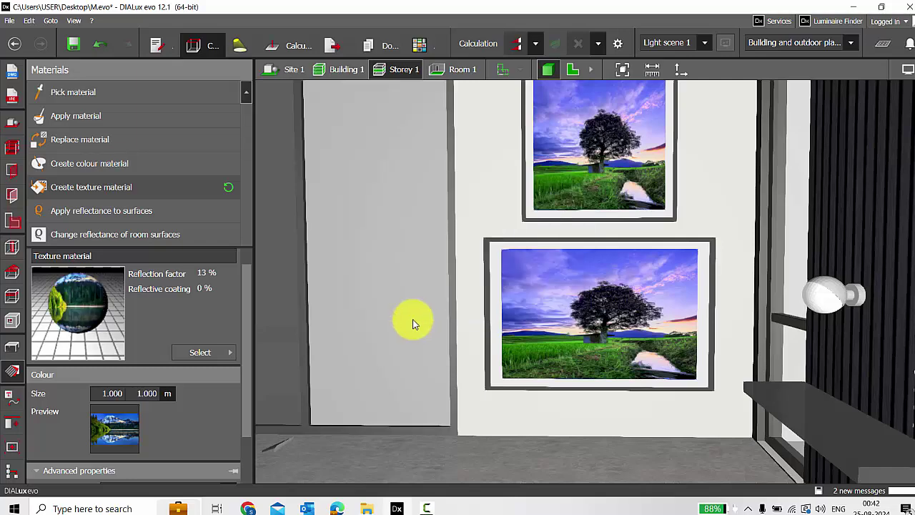
pyautogui.click(92, 118)
pyautogui.click(569, 302)
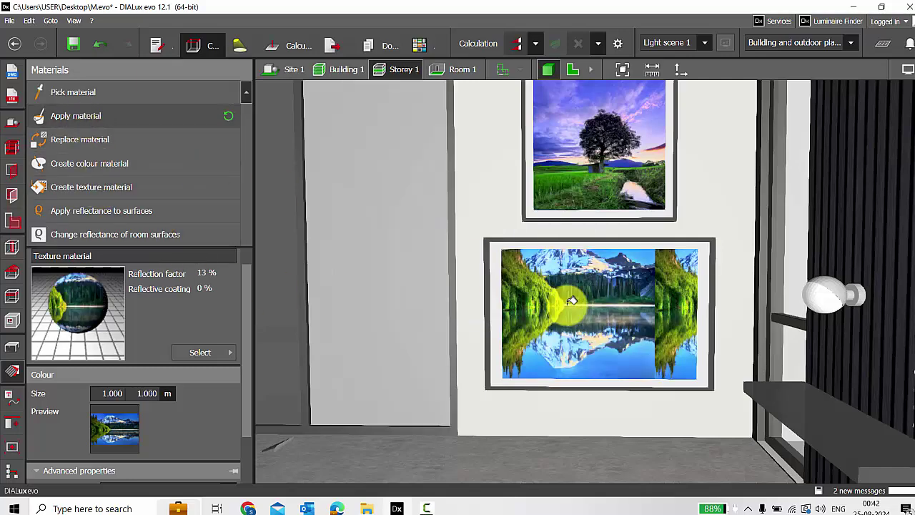
# - Size the lake texture to 0.850 m high by 1.280 m wide
pyautogui.click(576, 299)
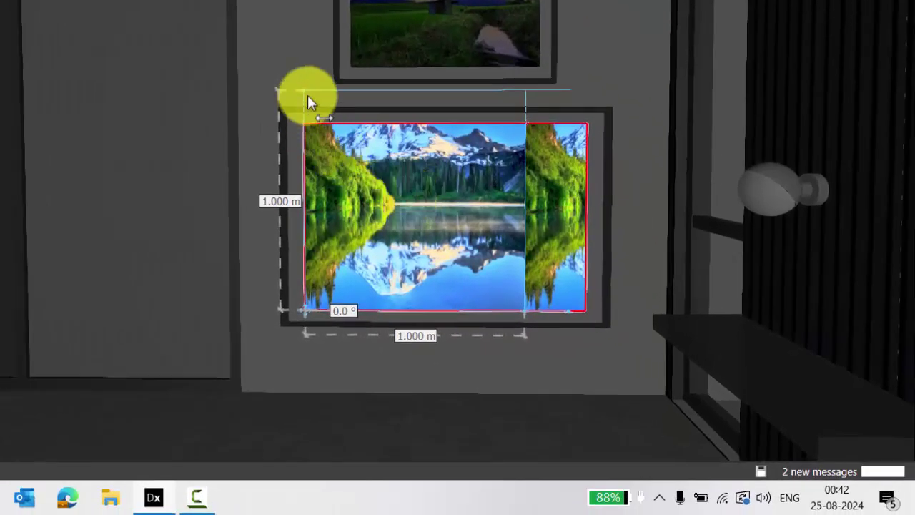
pyautogui.moveTo(308, 95); pyautogui.dragTo(308, 123)
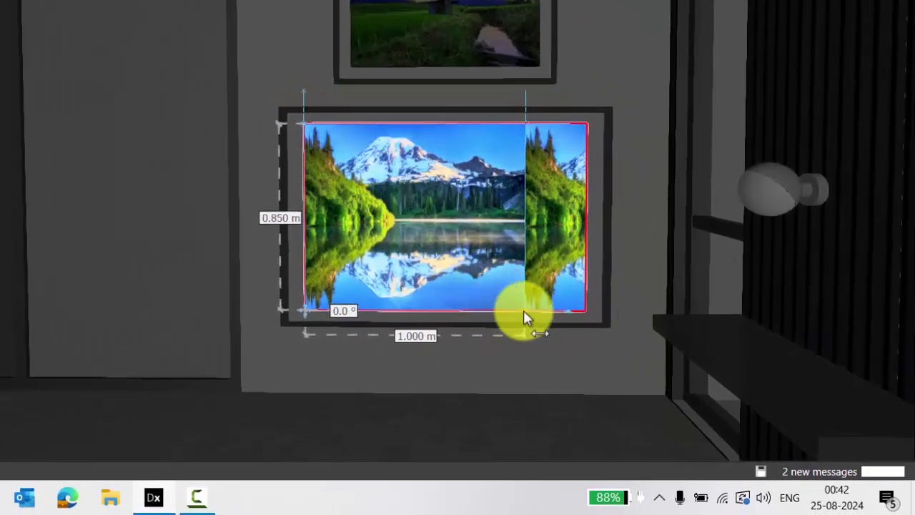
pyautogui.moveTo(525, 314); pyautogui.dragTo(587, 314)
pyautogui.press('Return')
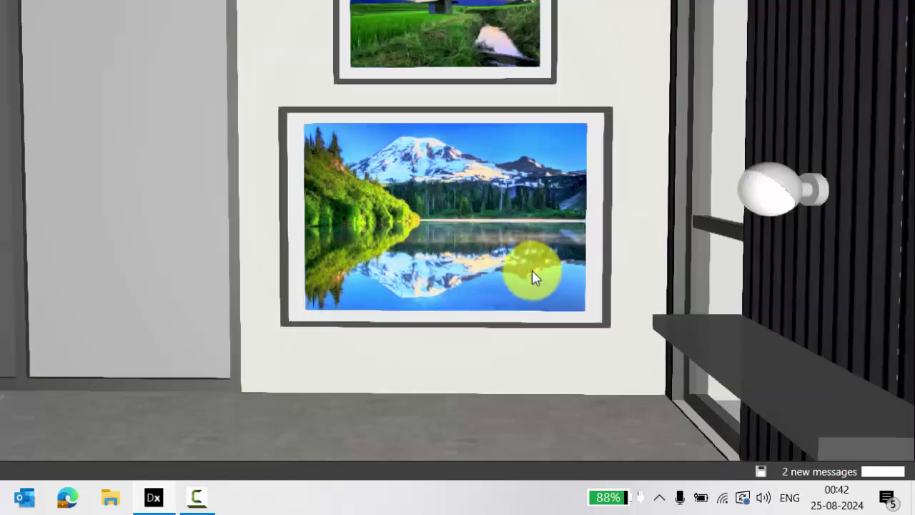
pyautogui.moveTo(531, 276)
pyautogui.mouseDown(button='middle')
pyautogui.moveTo(490, 270)
pyautogui.moveTo(531, 286)
pyautogui.moveTo(210, 236)
pyautogui.mouseUp(button='middle')
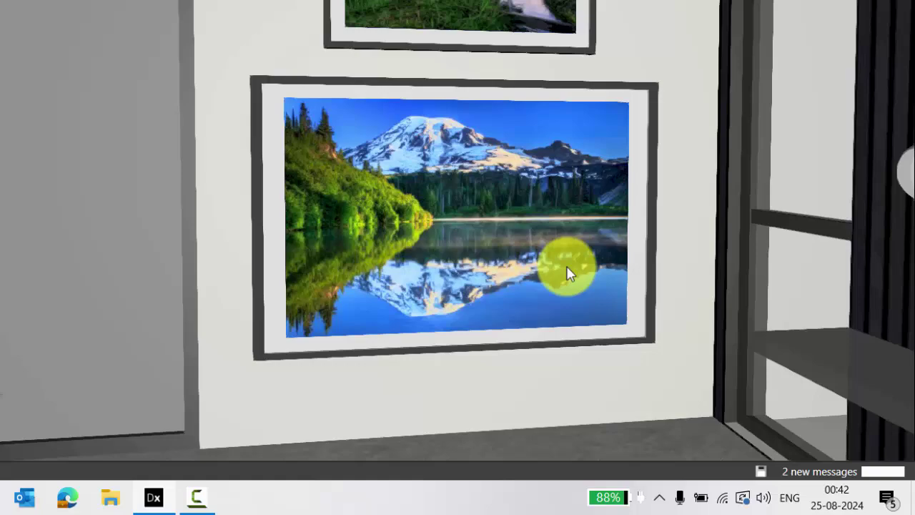
pyautogui.scroll(-2, 439, 271)
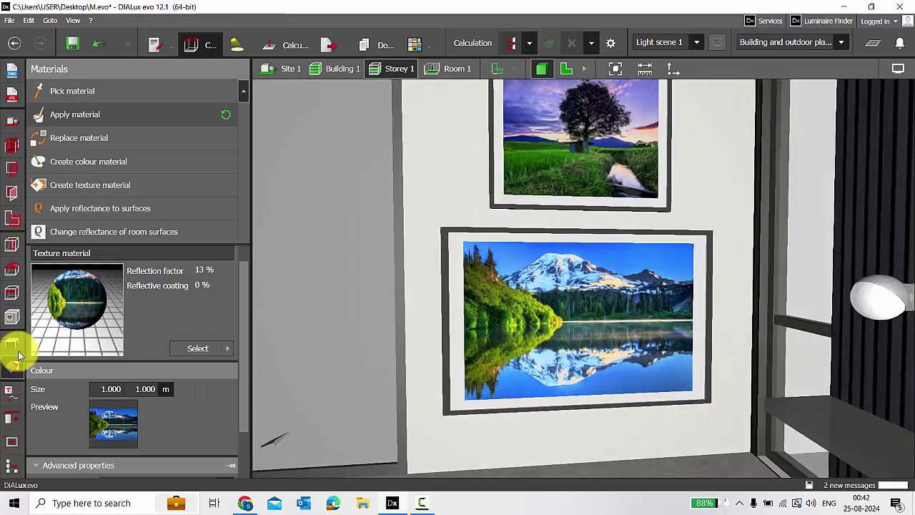
# - Return to Furniture and objects and orbit to show the tree and mountain-lake paintings beside the bed
pyautogui.click(12, 343)
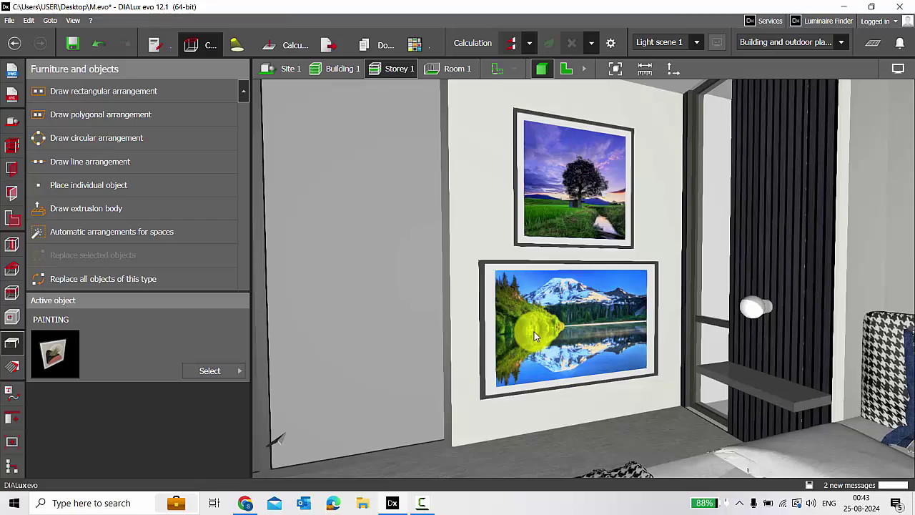
pyautogui.moveTo(535, 336); pyautogui.dragTo(575, 365, button='right')
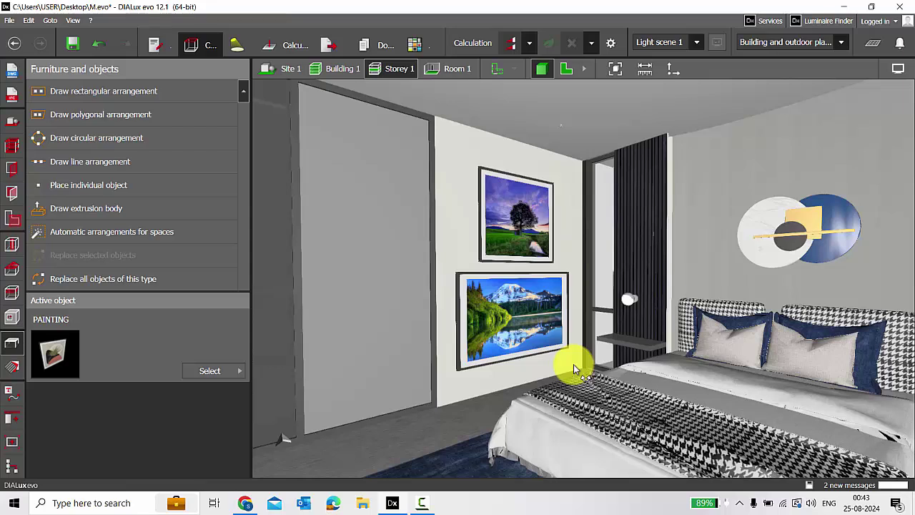